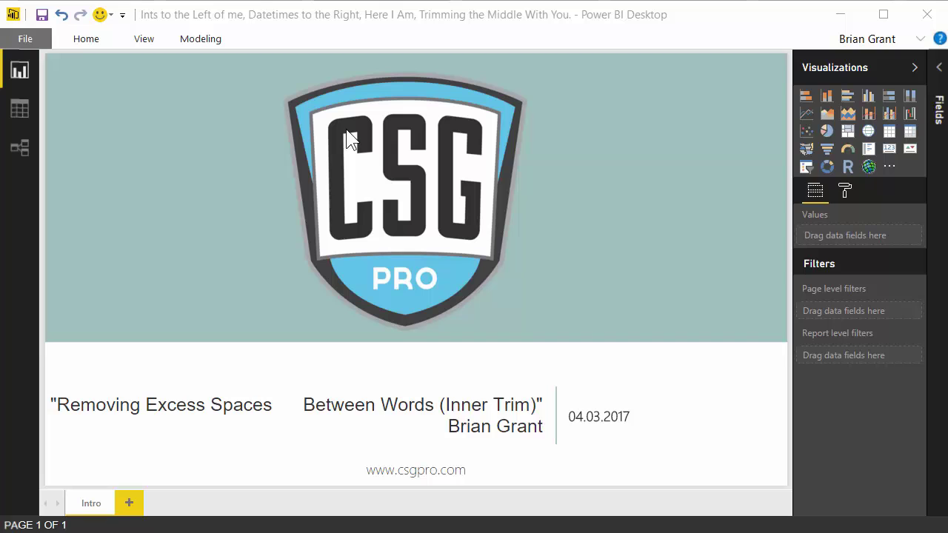
From the Home tab, launch the Query Editor showing the Cities - Start query
left_click(80, 38)
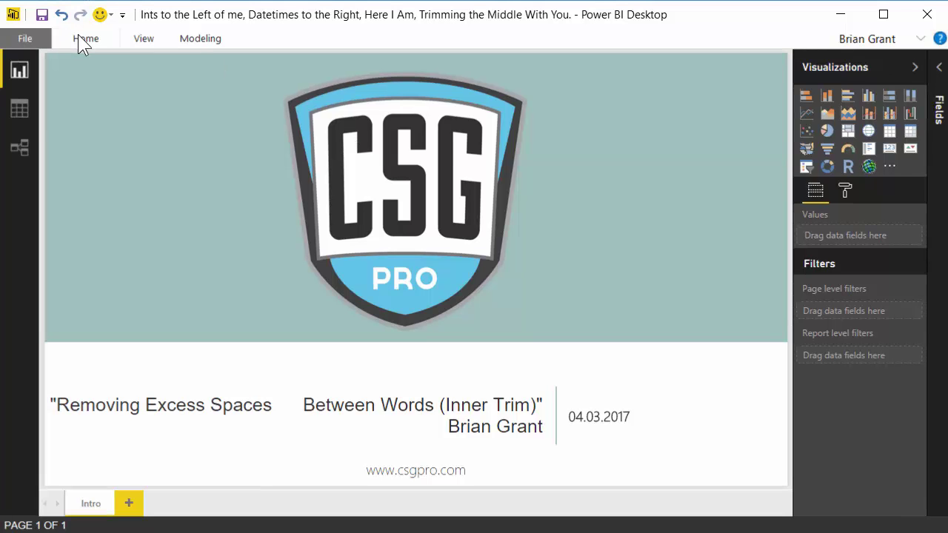
left_click(80, 38)
left_click(274, 65)
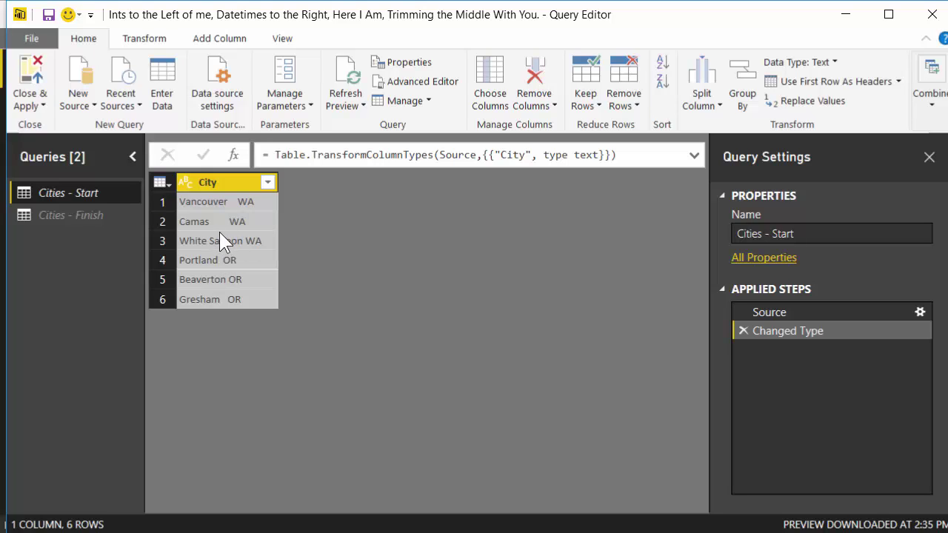
Turn on the Monospaced data preview on the View tab and widen the City column to reveal the uneven spacing
left_click(285, 38)
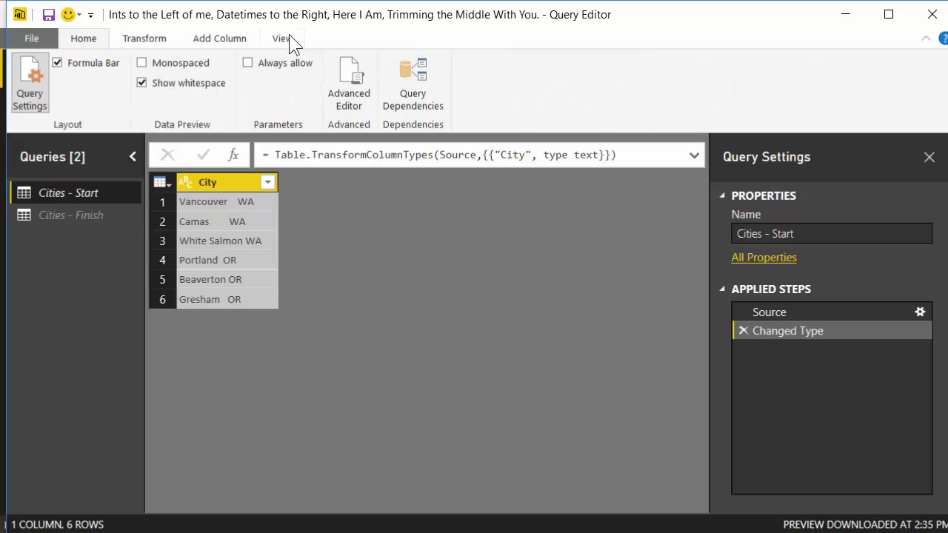
left_click(201, 62)
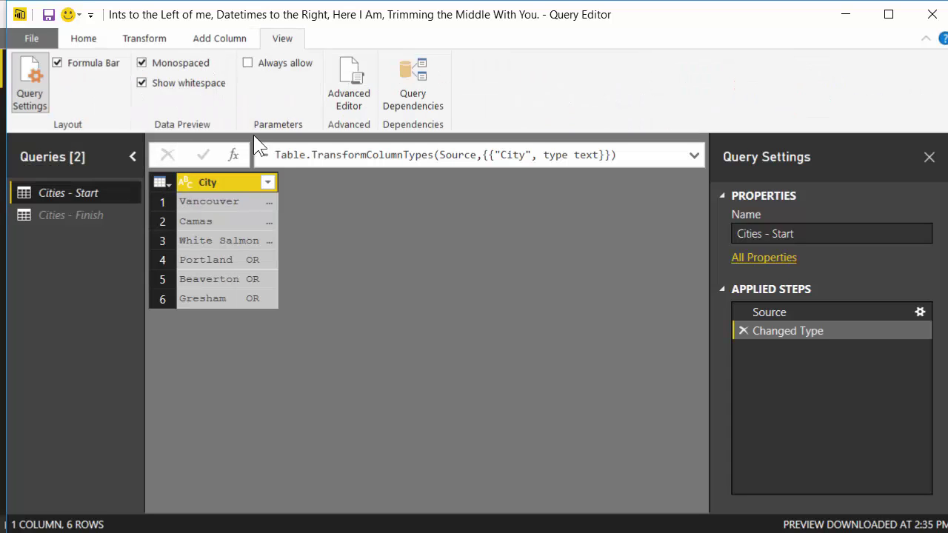
left_click_drag(279, 178, 325, 178)
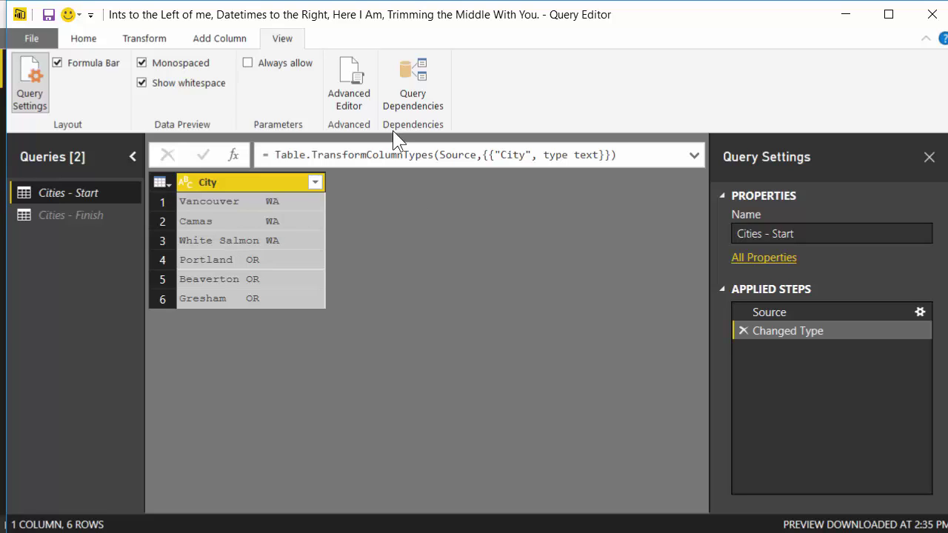
Start a new custom column and name it Split
left_click(244, 40)
left_click(34, 78)
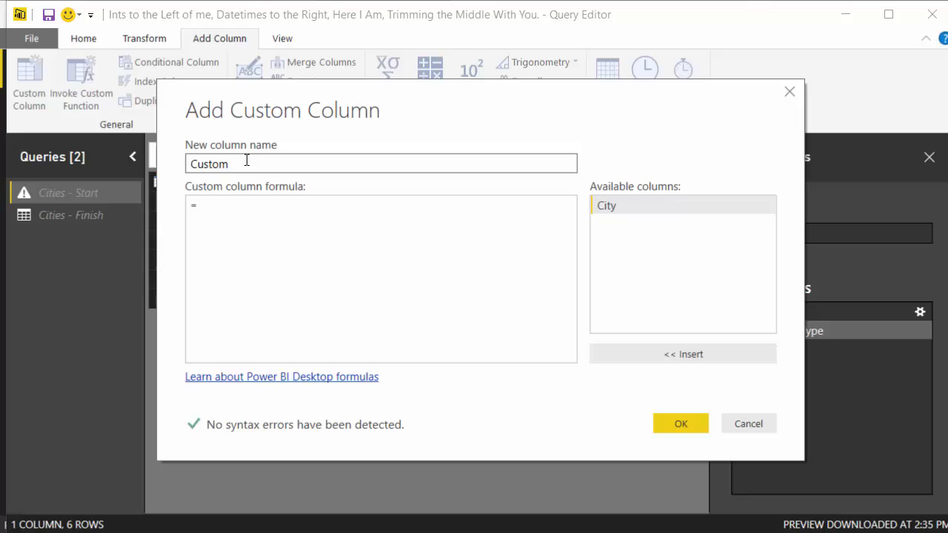
double_click(265, 166)
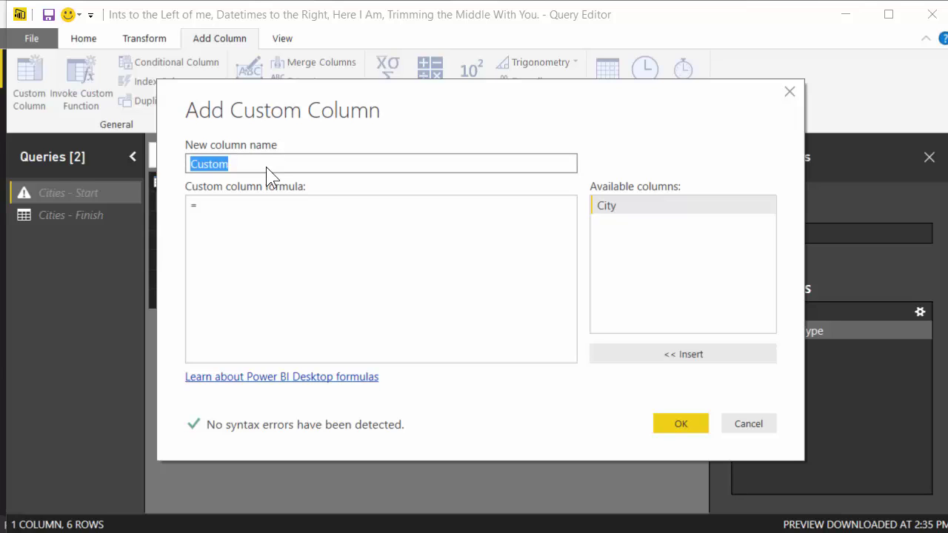
type("Split")
Enter the formula Text.Split( [City], " " ), inserting City from Available columns
left_click(291, 238)
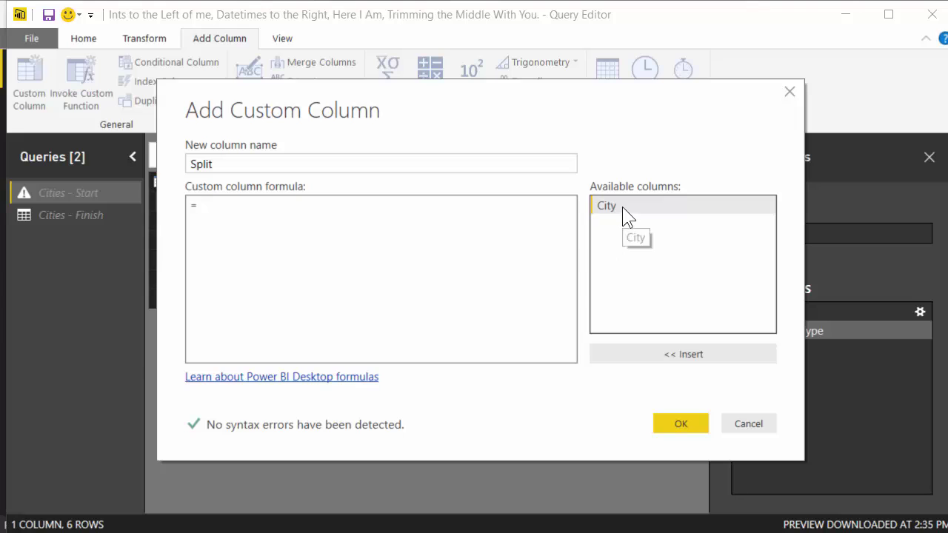
type("Text.")
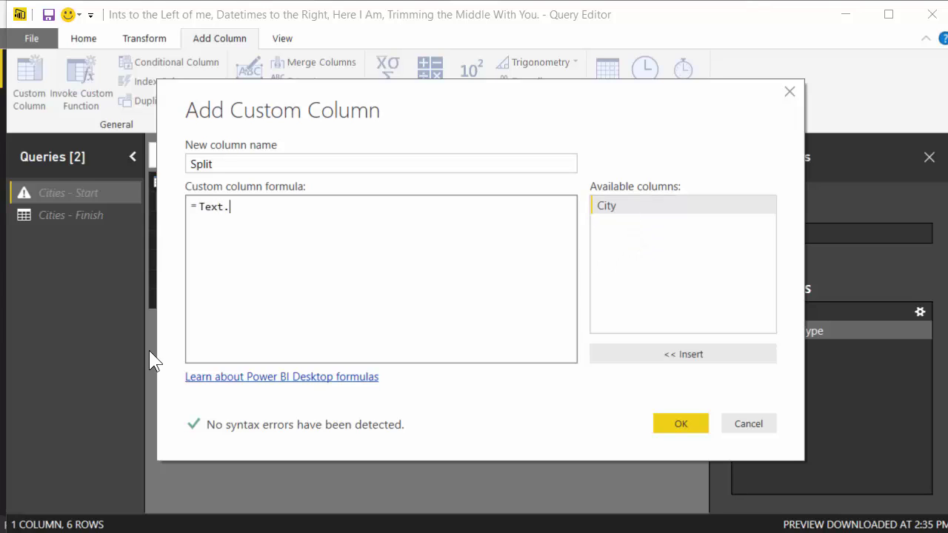
type("Split(")
double_click(612, 207)
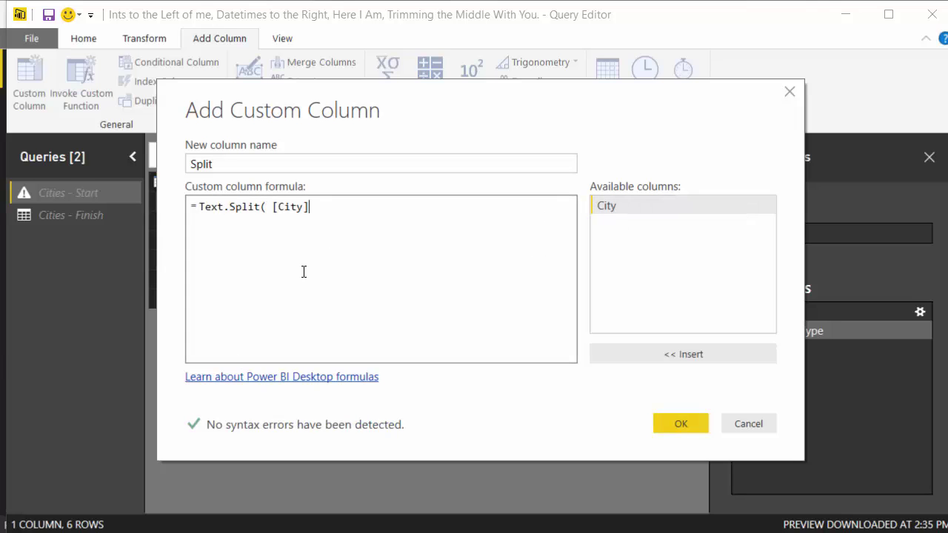
type(",")
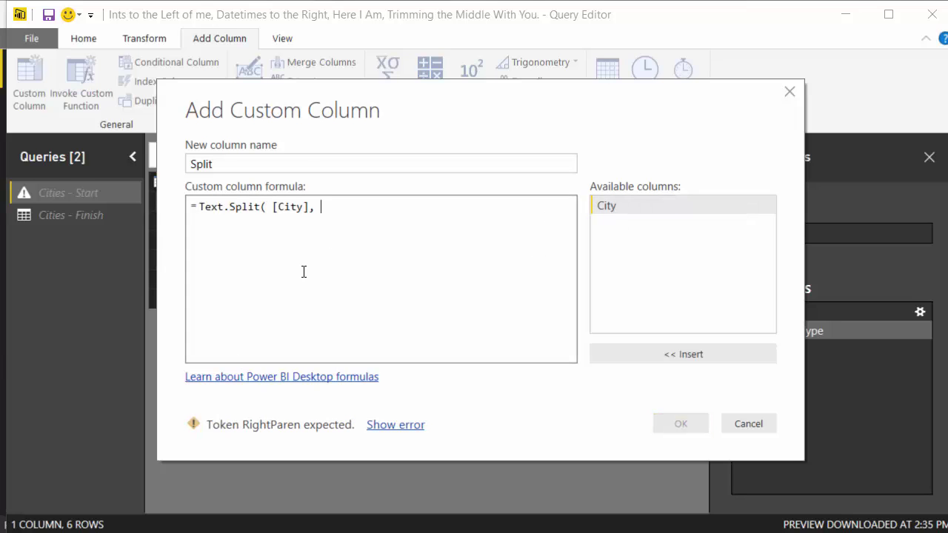
left_click_drag(339, 89, 522, 115)
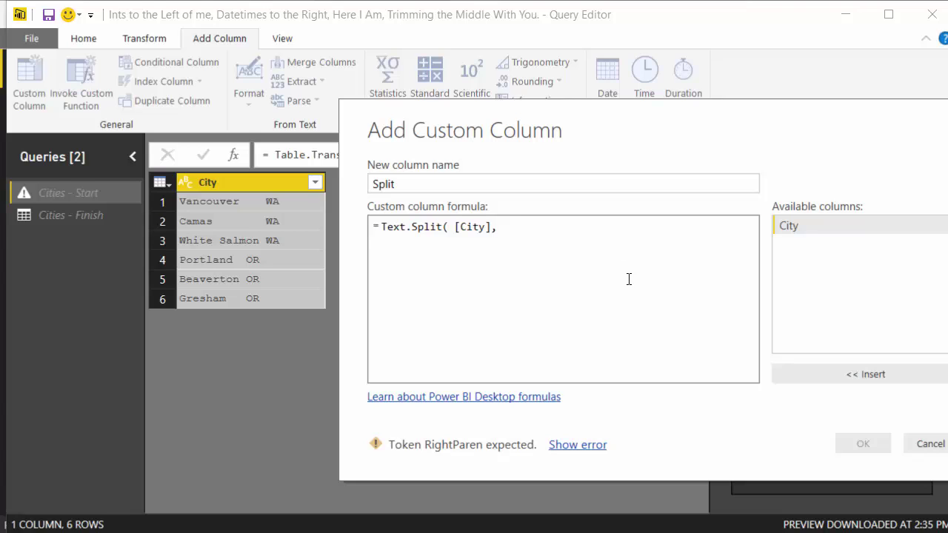
type("\" \" ")
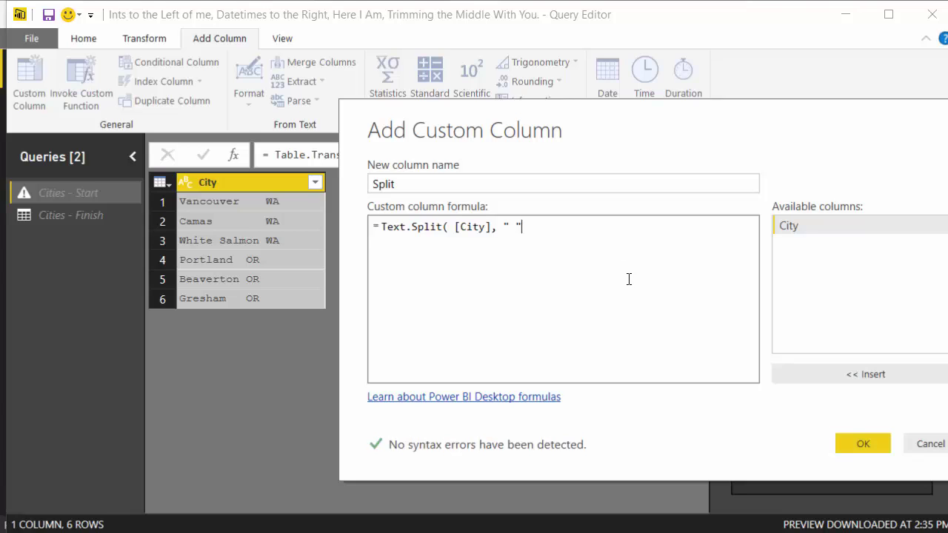
type(")")
key("Left")
key("Left")
key("Left")
key("shift+Left")
key("Right")
left_click(509, 227)
key("Delete")
Create the Split column, preview the White Salmon, Beaverton and Camas lists, and resize the preview pane
left_click(852, 442)
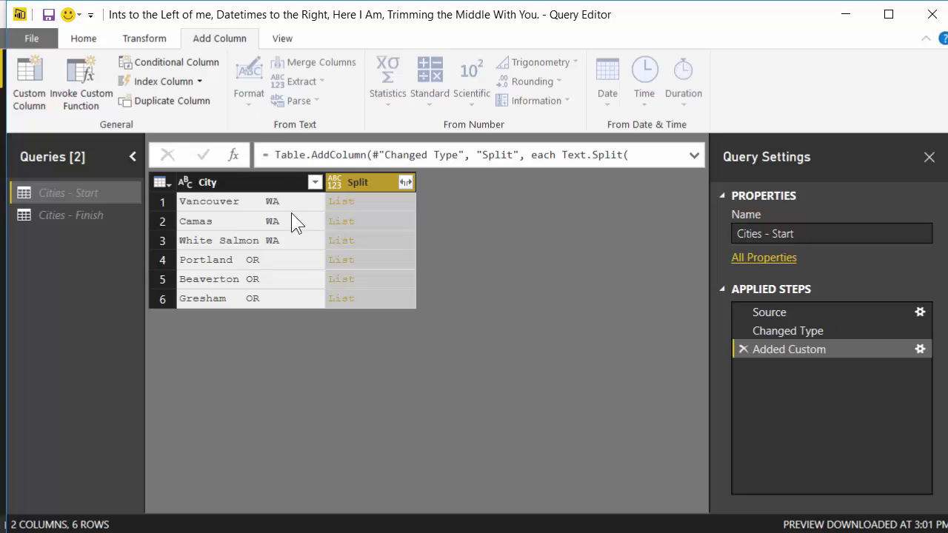
left_click(390, 245)
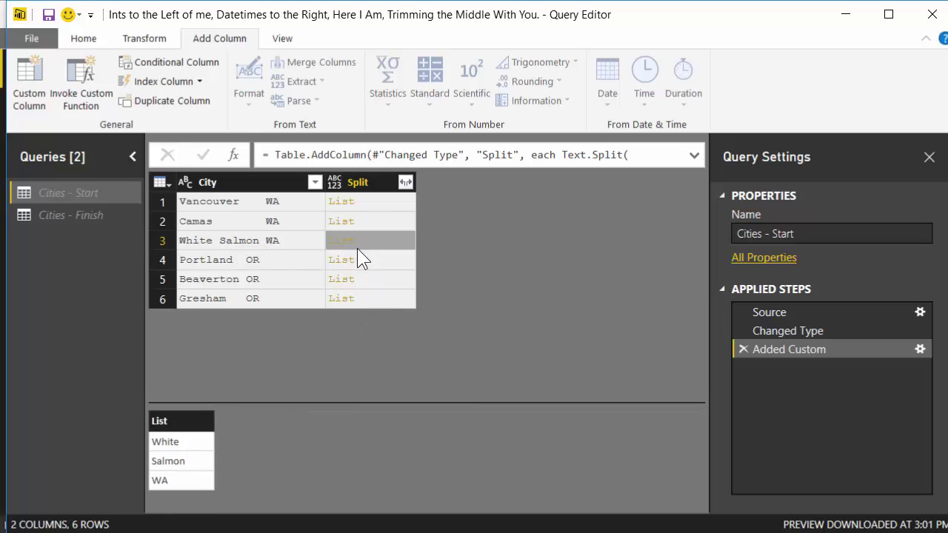
left_click(374, 276)
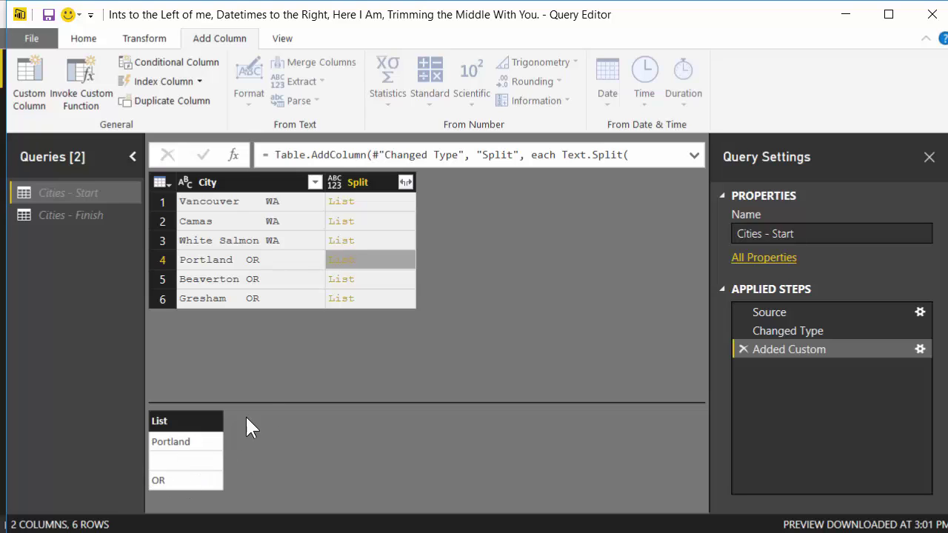
left_click(396, 220)
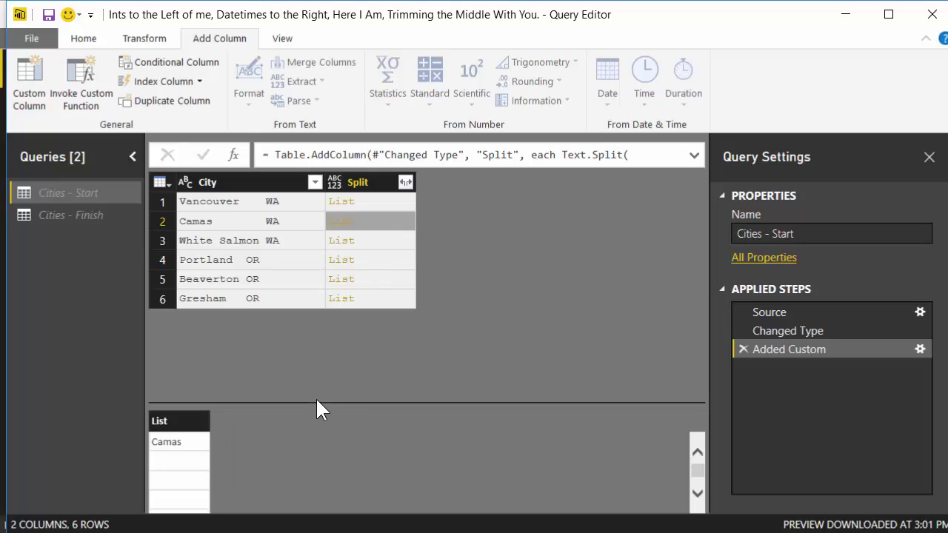
left_click_drag(320, 405, 356, 282)
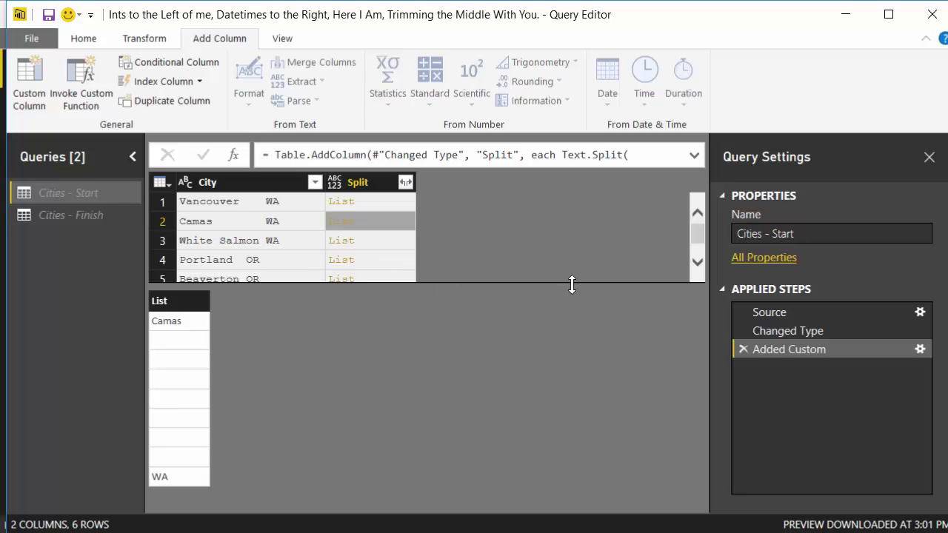
left_click_drag(516, 285, 509, 366)
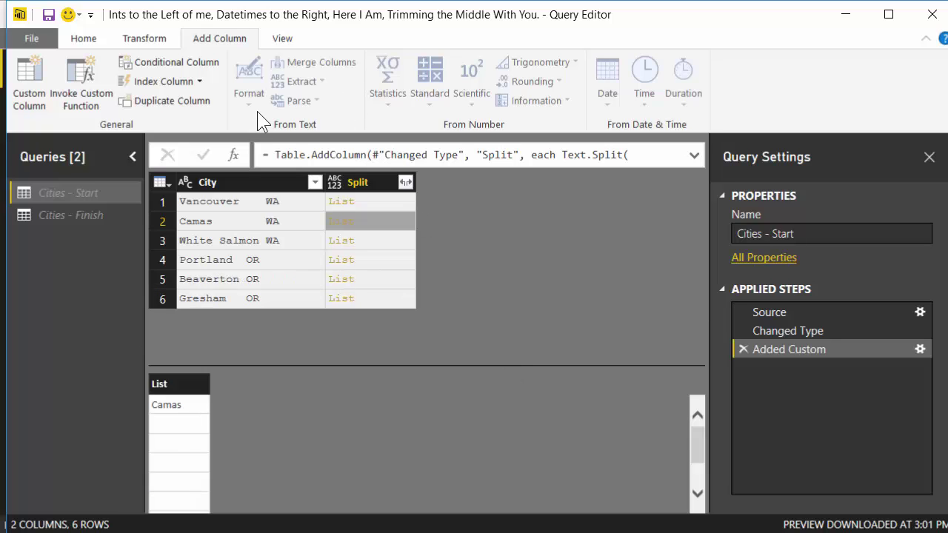
Start another custom column, renaming it from Collapse to Shrink
left_click(27, 74)
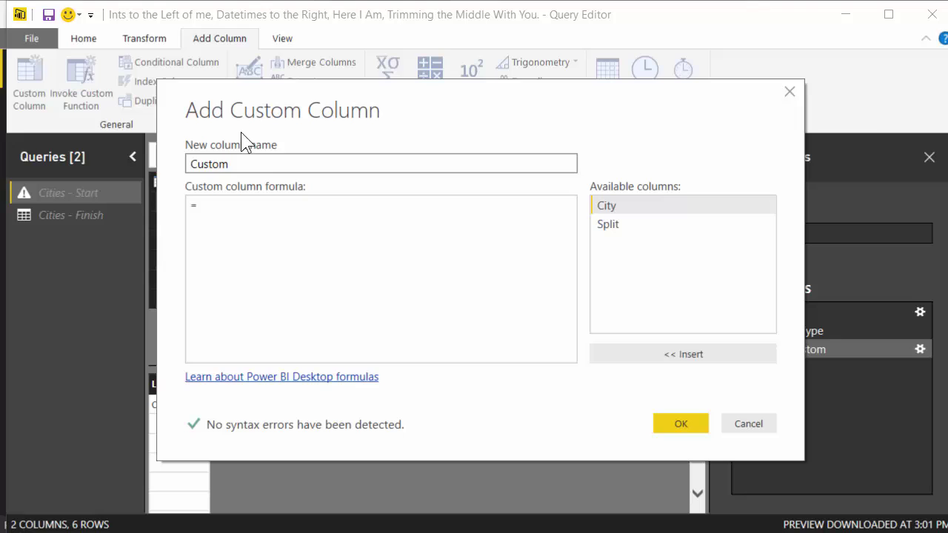
double_click(262, 163)
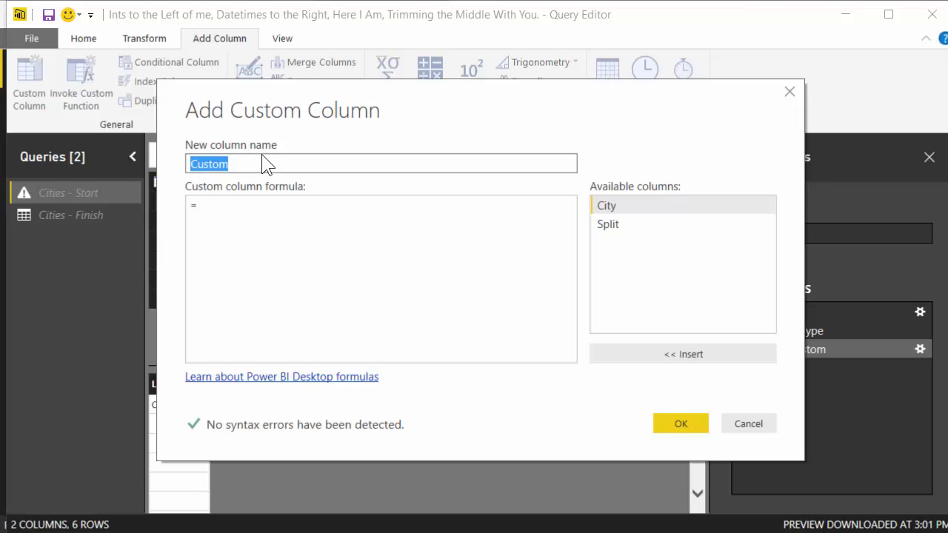
type("Collapse")
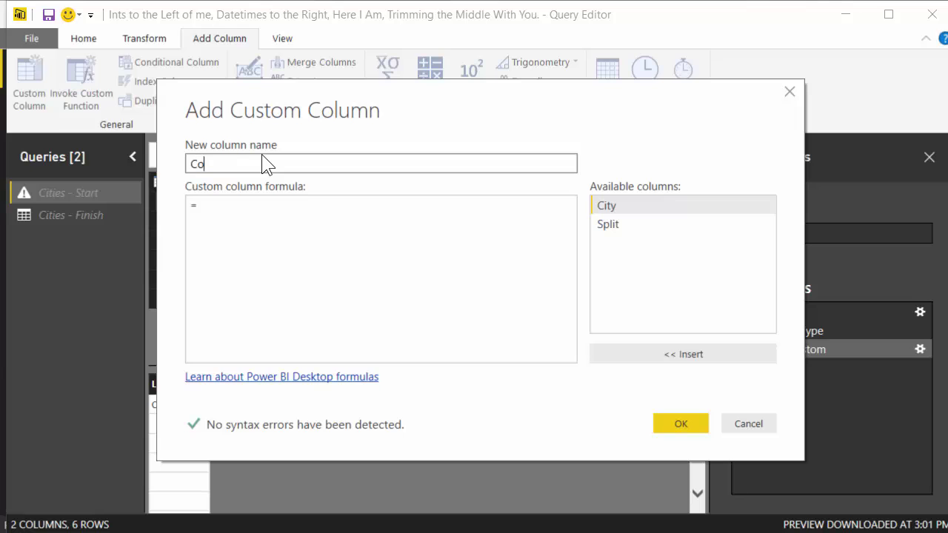
left_click(269, 240)
key("shift+Tab")
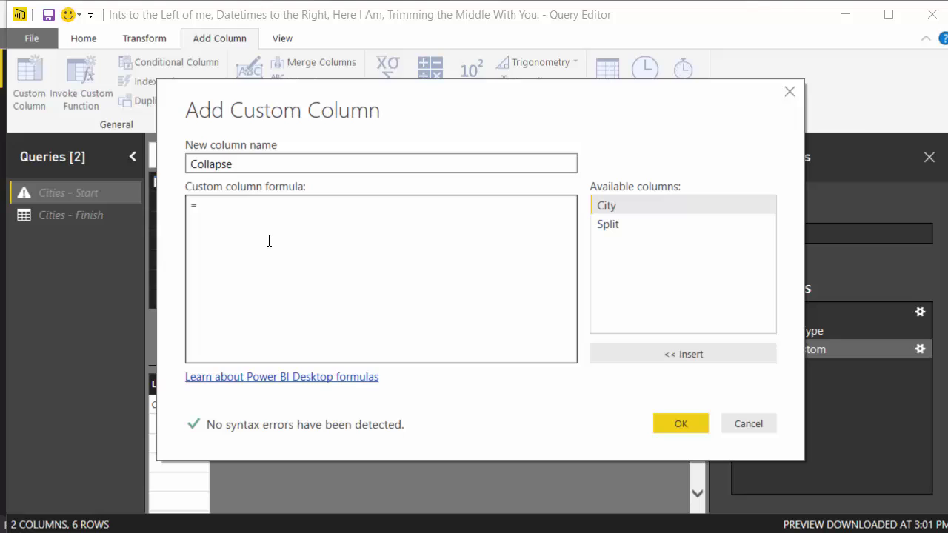
key("shift+Left")
key("shift+Left")
key("shift+Left")
key("shift+Left")
key("shift+Left")
key("shift+Left")
key("shift+Left")
key("shift+Left")
type("Shirnk")
key("BackSpace")
key("BackSpace")
key("BackSpace")
key("BackSpace")
type("rink")
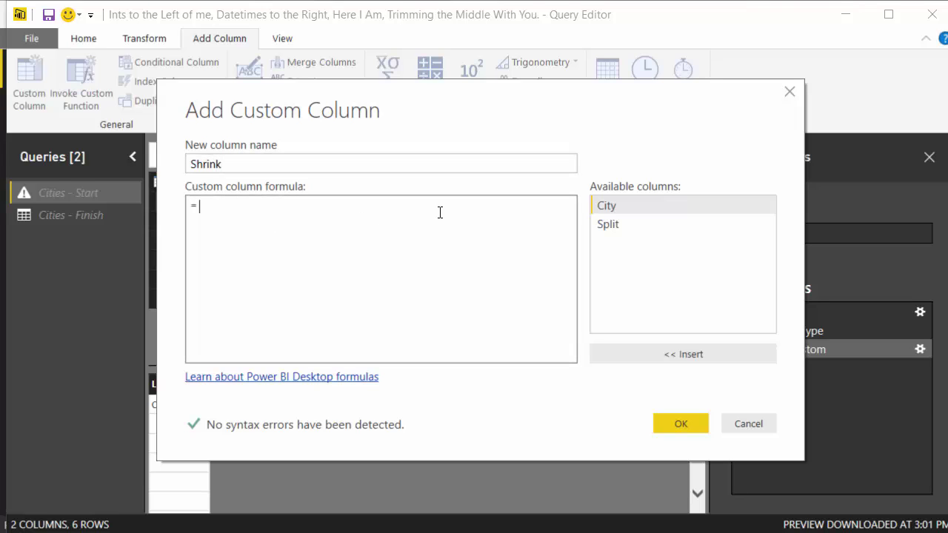
Write the Shrink formula List.Select( [Split], each _ <> "" ) to keep only non-blank items
double_click(630, 229)
key("Left")
key("Left")
key("Left")
key("Left")
key("Left")
key("Left")
key("Left")
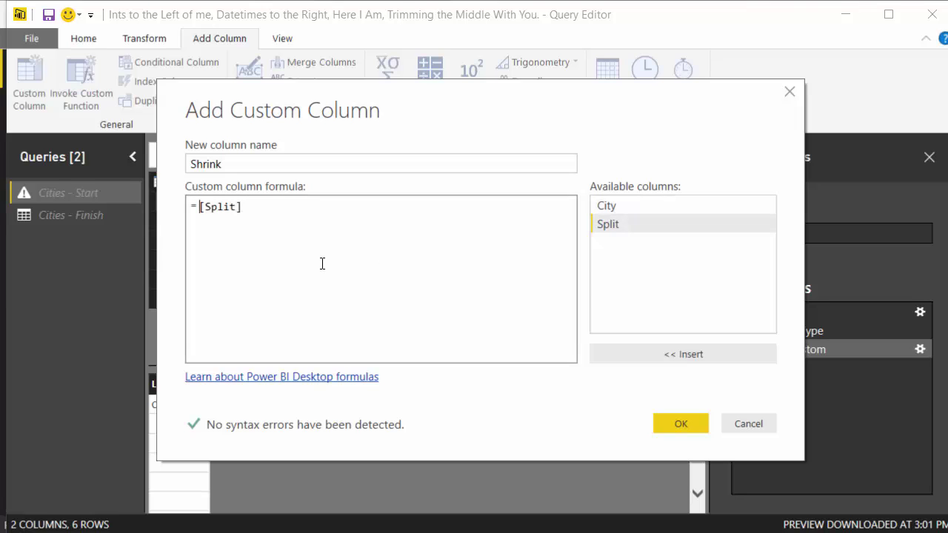
type("List.Selec")
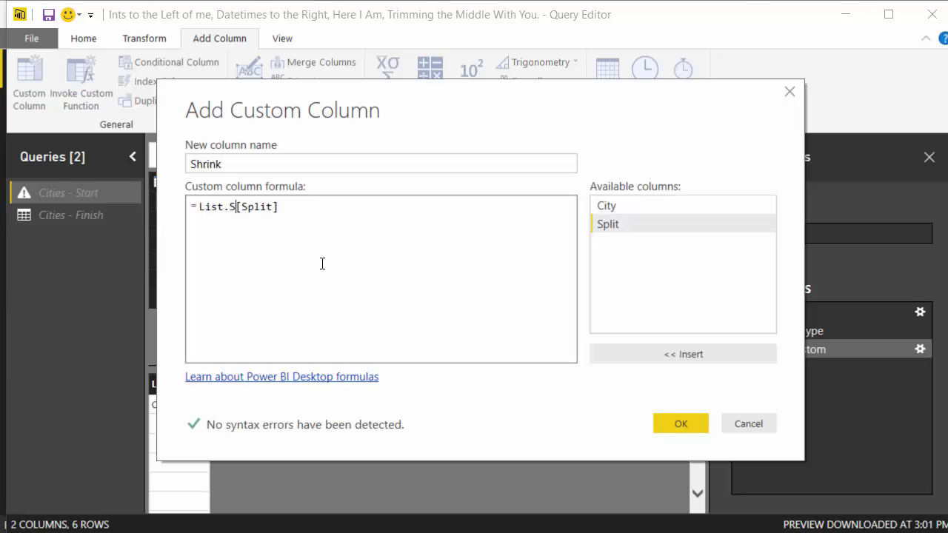
type("t(")
key("Right")
key("Right")
key("Right")
key("Right")
key("Right")
key("Right")
key("Right")
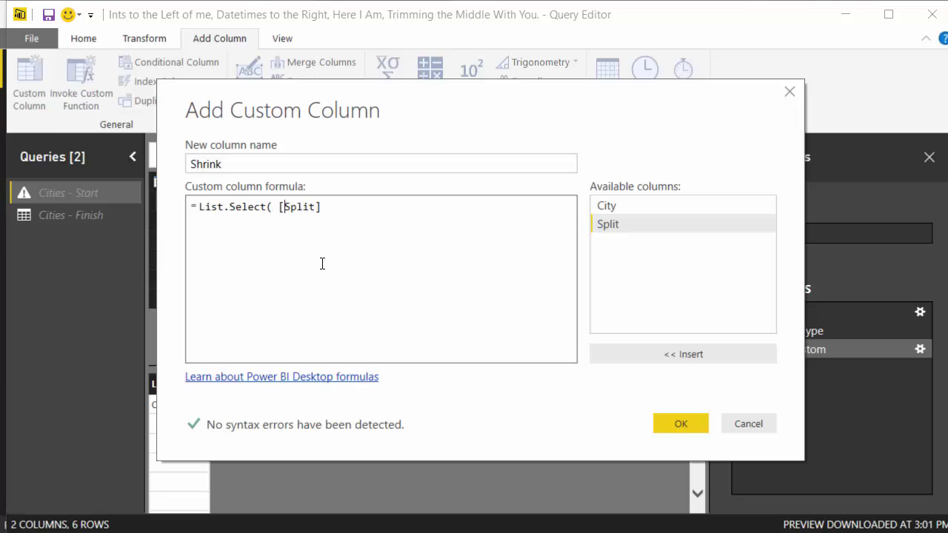
type(", ")
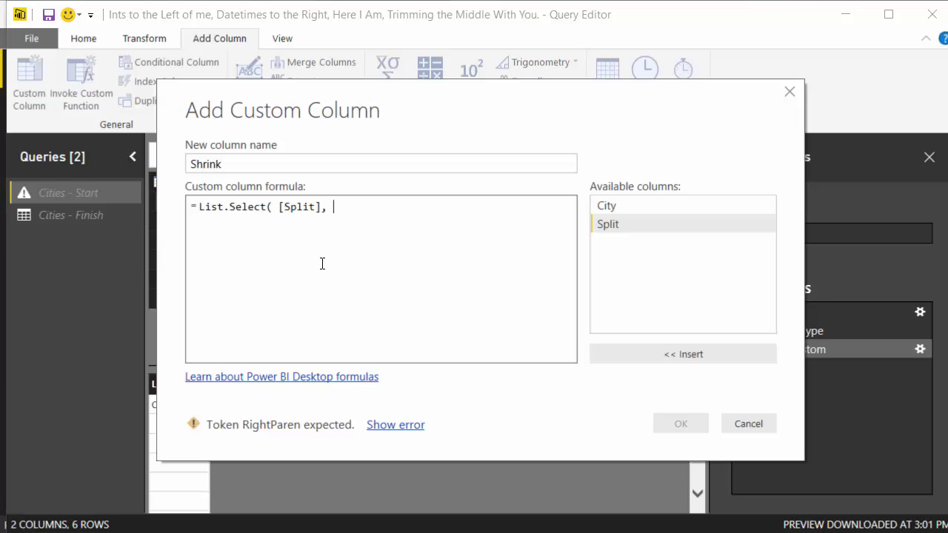
type("each")
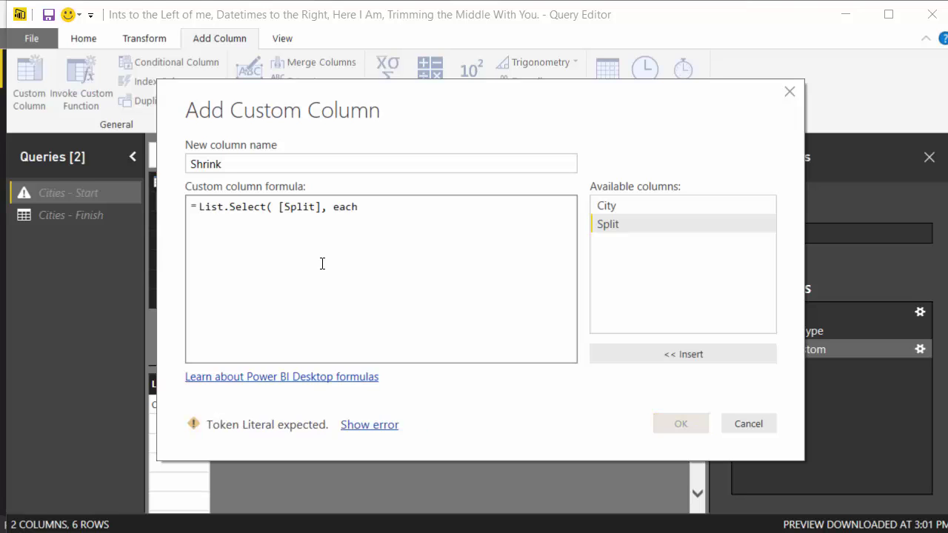
type(" _)")
key("BackSpace")
key("BackSpace")
key("BackSpace")
type("_ <>")
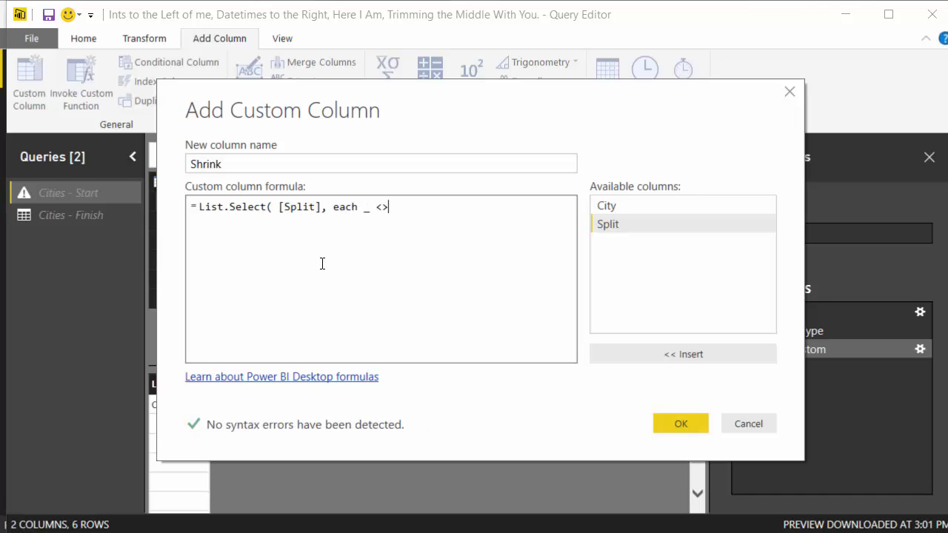
type(" \"\" )")
Create the Shrink column and compare its Camas list (Camas, WA) with the unfiltered Split list
left_click(692, 417)
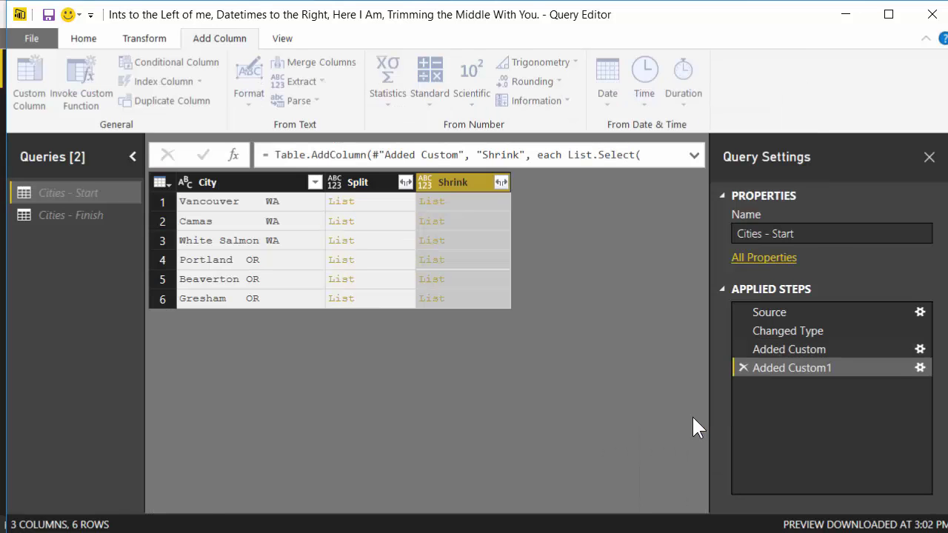
left_click(475, 209)
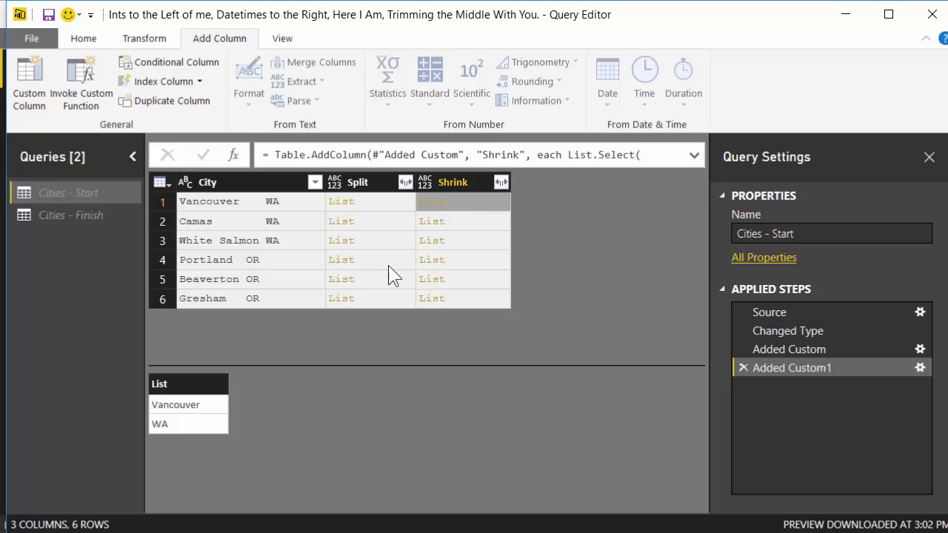
left_click(458, 223)
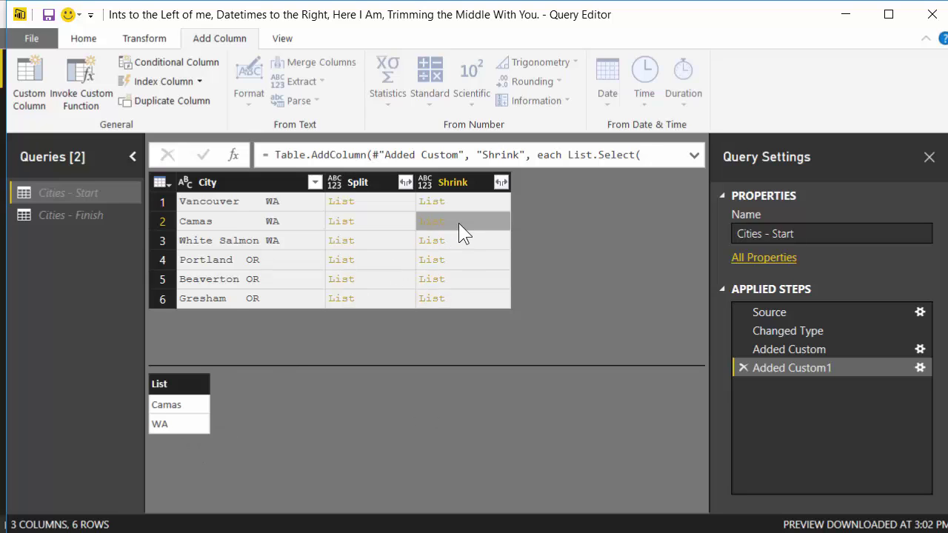
left_click(369, 225)
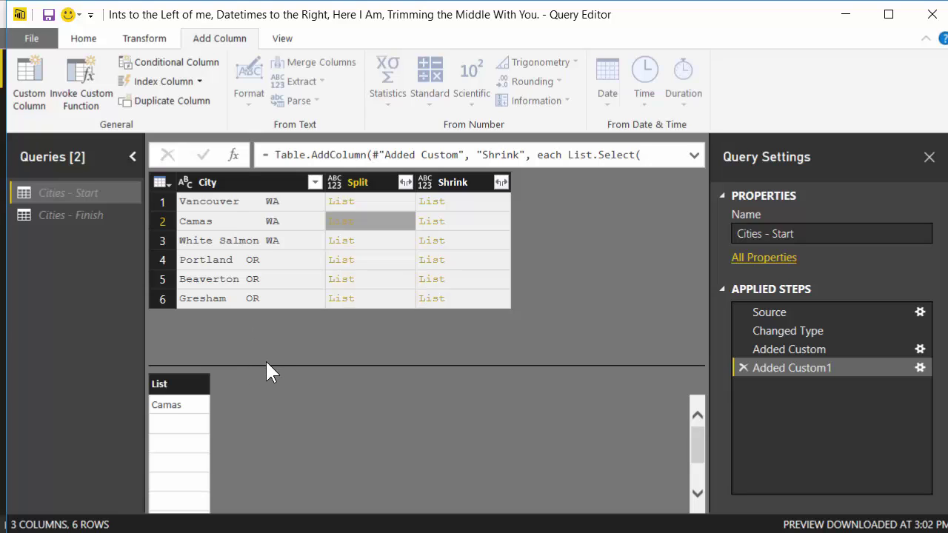
left_click_drag(268, 365, 283, 311)
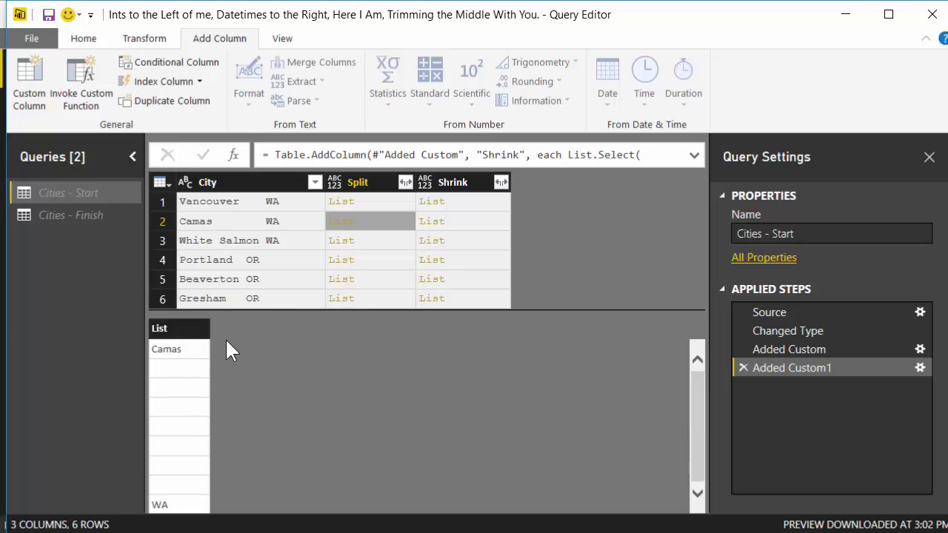
left_click(454, 226)
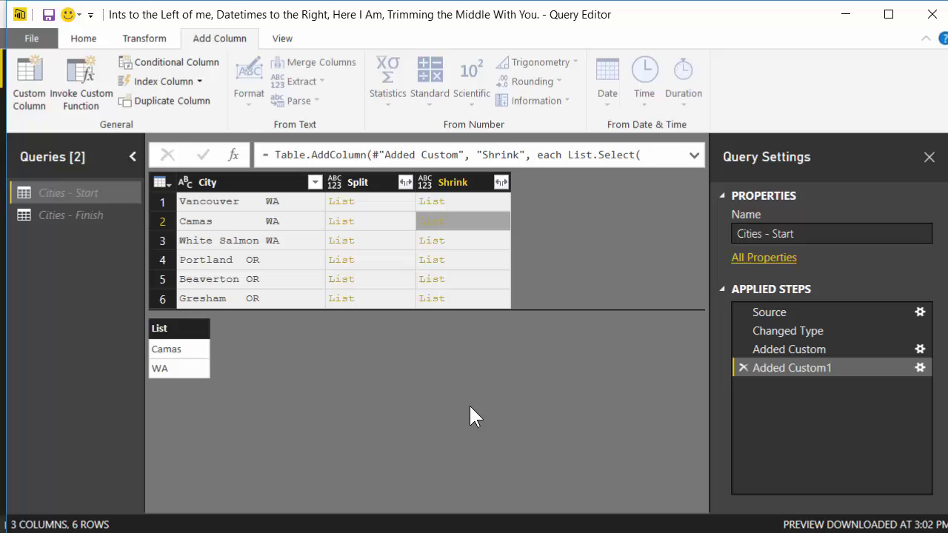
Start another custom column and name it Combine
left_click(29, 58)
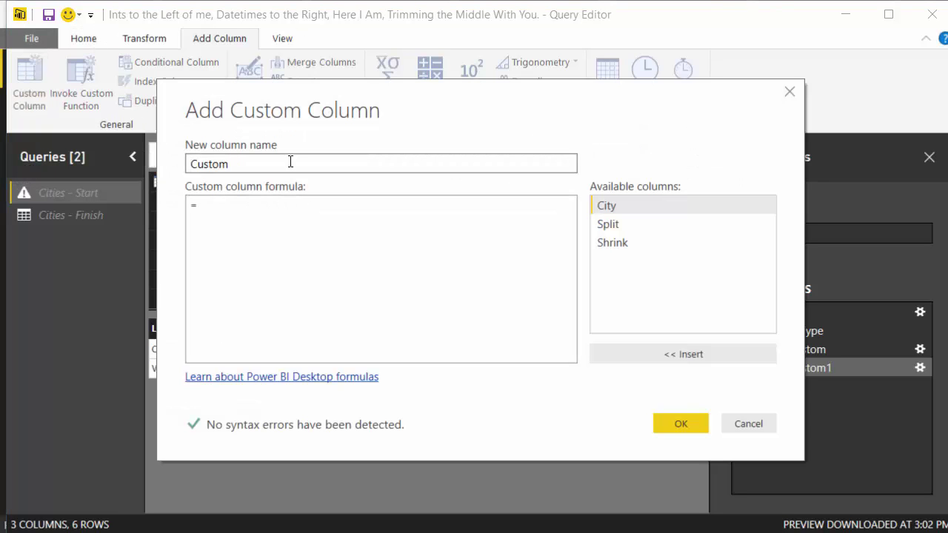
left_click(287, 160)
double_click(287, 160)
type("Combine")
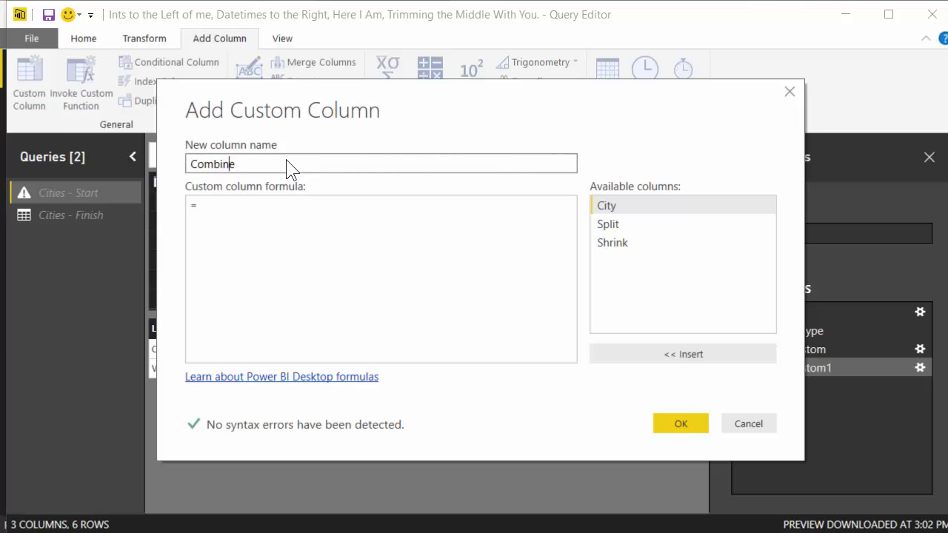
Enter the formula Text.Combine( [Shrink] ), inserting Shrink from Available columns
left_click(338, 238)
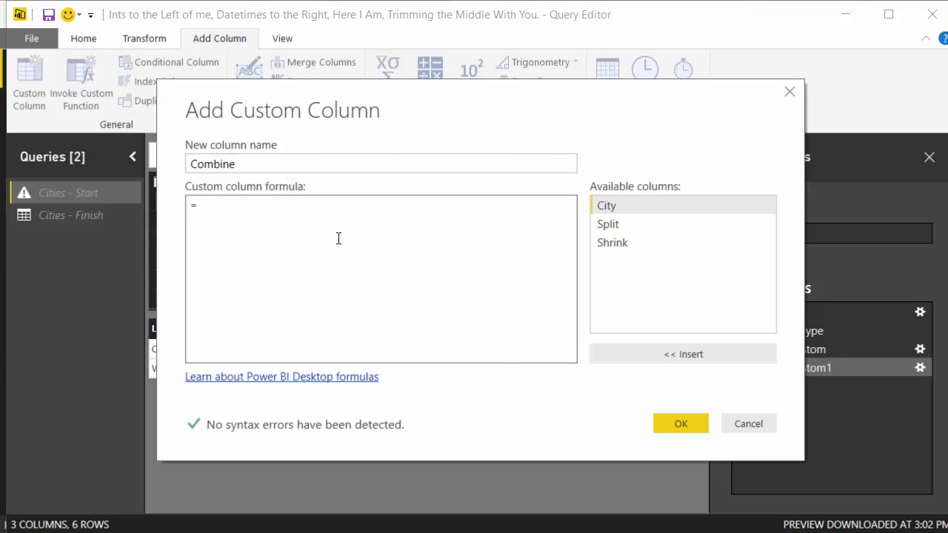
type("Text.Combine(")
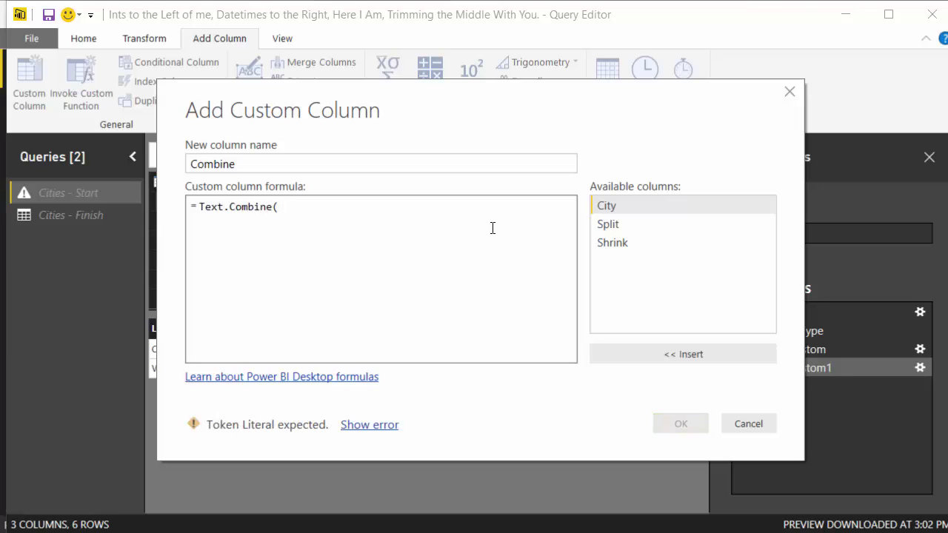
double_click(602, 244)
type(")")
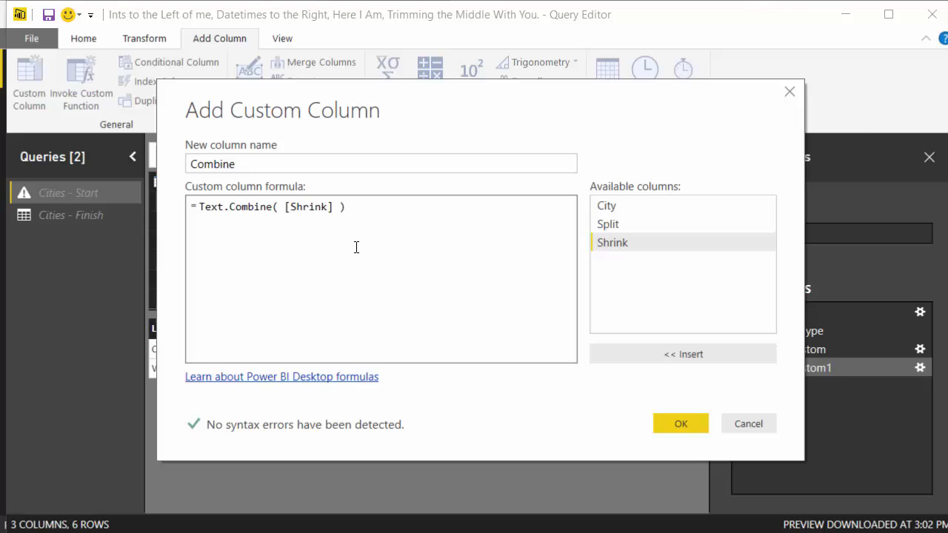
Test Text.Combine with a sample list {"A", "B"}, then restore the [Shrink] argument
key("Left")
key("shift+Left")
key("shift+Left")
key("shift+Left")
key("shift+Left")
key("shift+Left")
key("shift+Left")
key("shift+Left")
key("shift+Left")
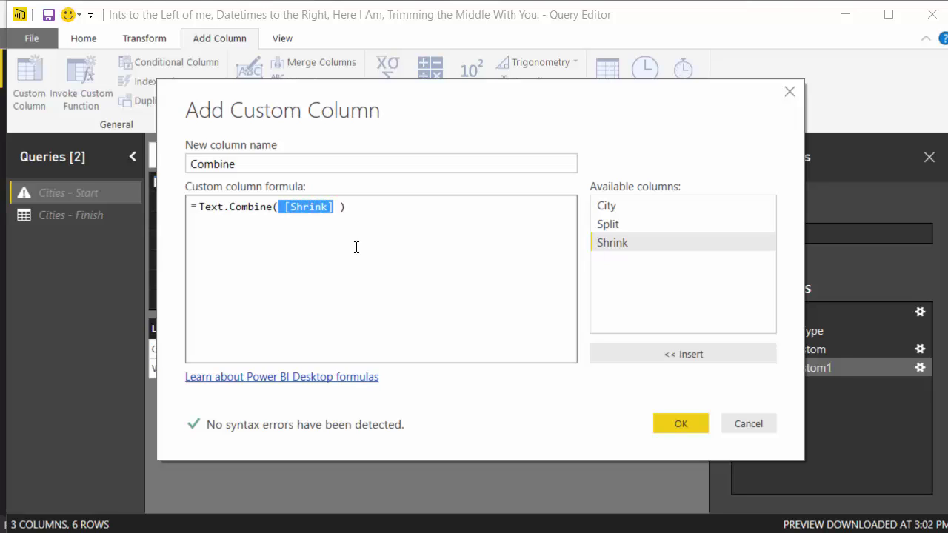
type("{\"A\"")
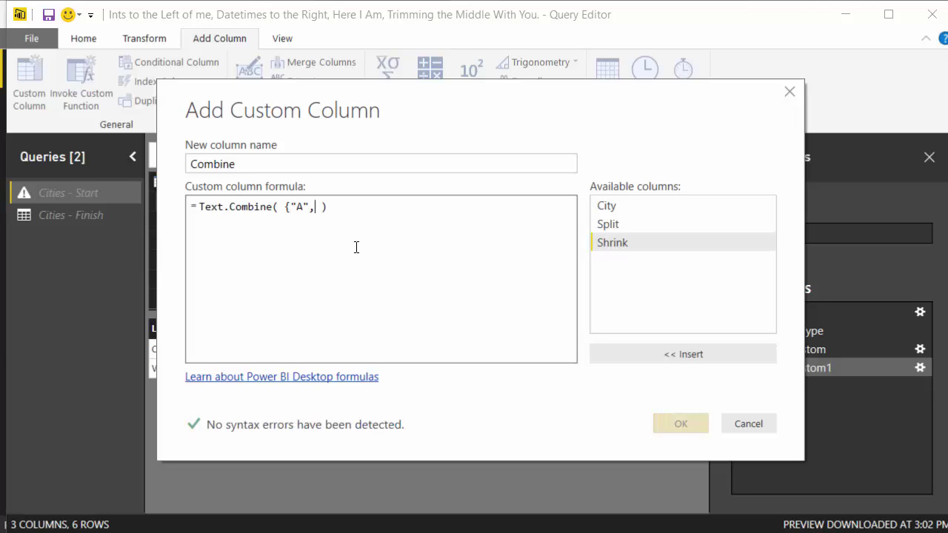
type(", \"B\" ")
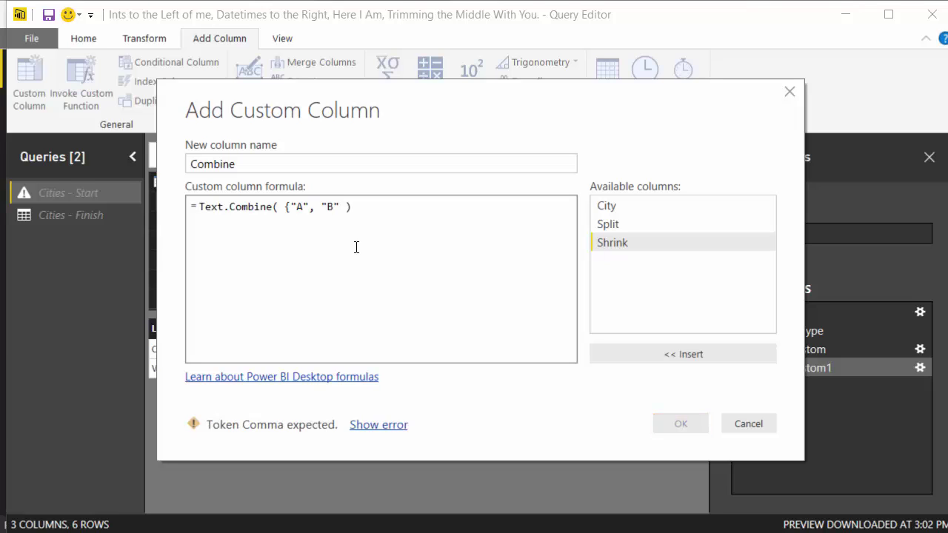
type("}")
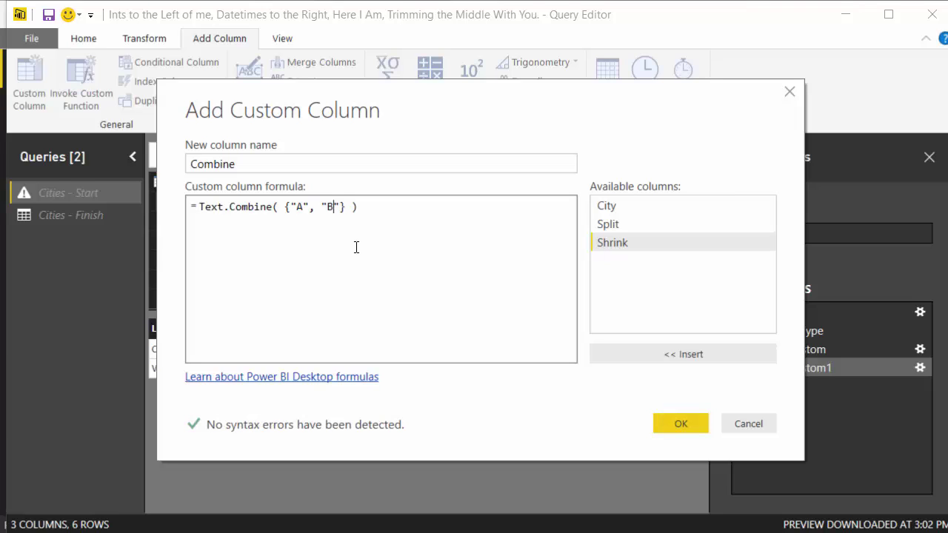
key("Right")
key("Right")
key("Right")
type("\"AB\"")
key("shift+Left")
key("shift+Left")
key("shift+Left")
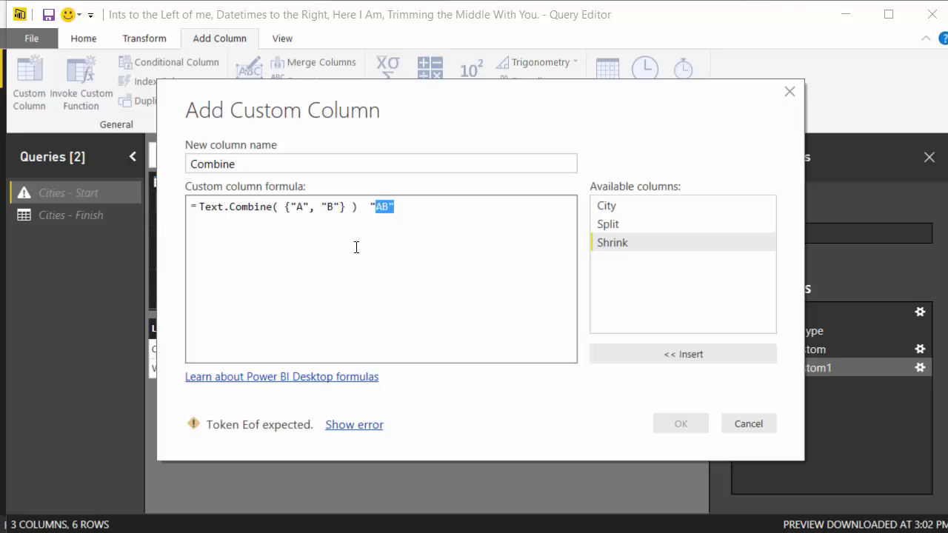
key("BackSpace")
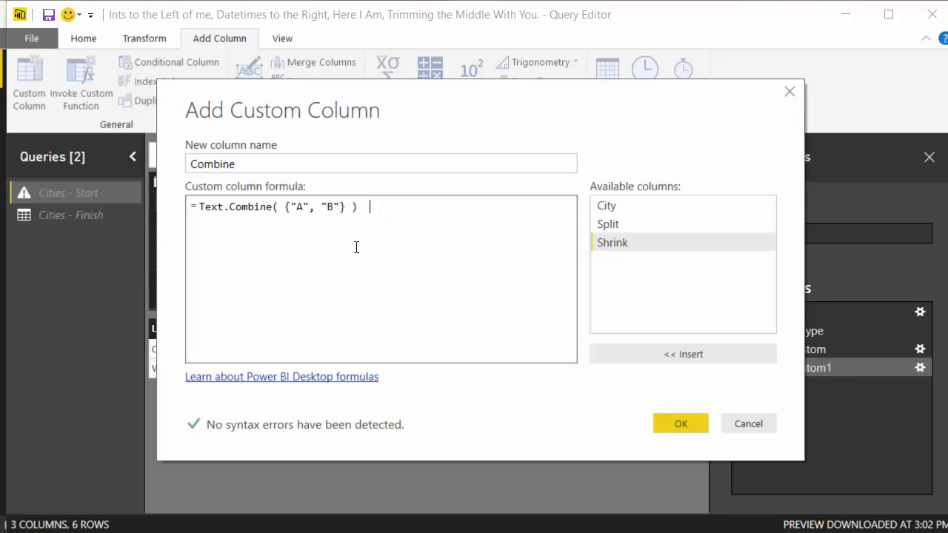
key("BackSpace")
key("BackSpace")
key("Left")
key("shift+Left")
key("shift+Left")
key("shift+Left")
key("shift+Left")
key("shift+Left")
key("shift+Left")
key("shift+Left")
key("shift+Left")
key("shift+Left")
key("shift+Left")
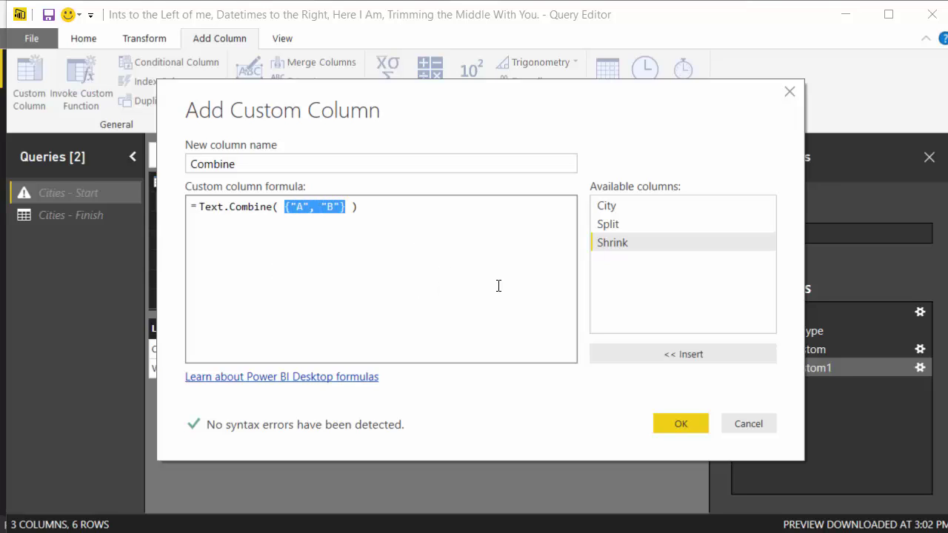
key("Delete")
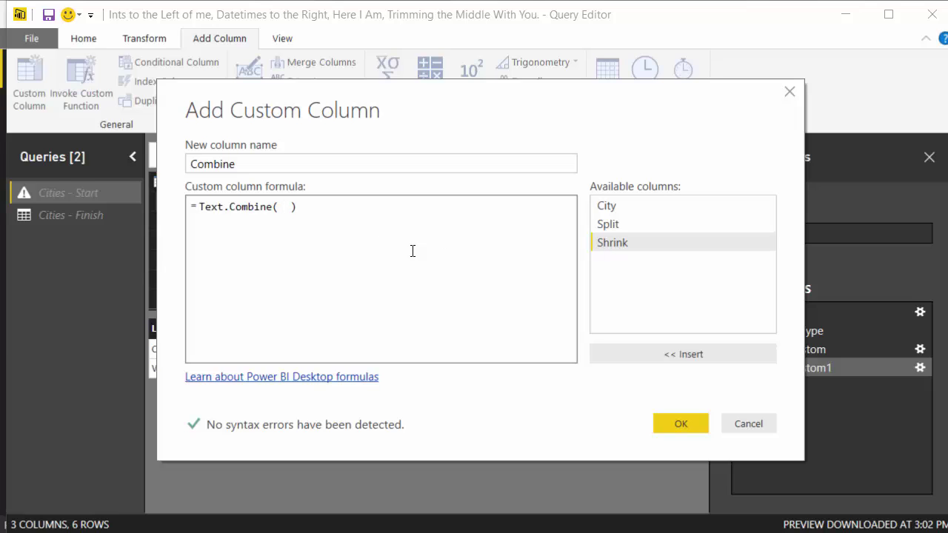
double_click(638, 244)
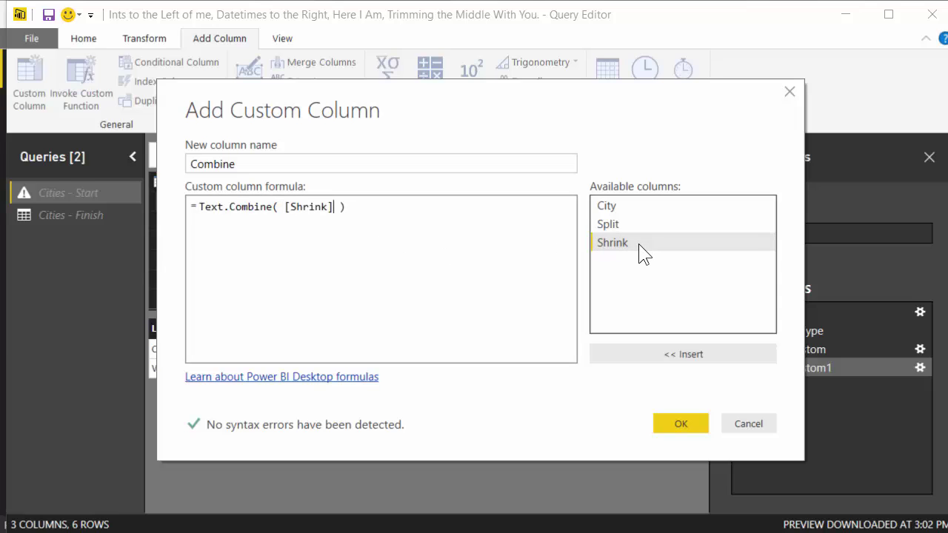
Create the Combine column, change it to Text.Combine([Shrink], " "), and widen it to fit 'White Salmon WA'
left_click(675, 428)
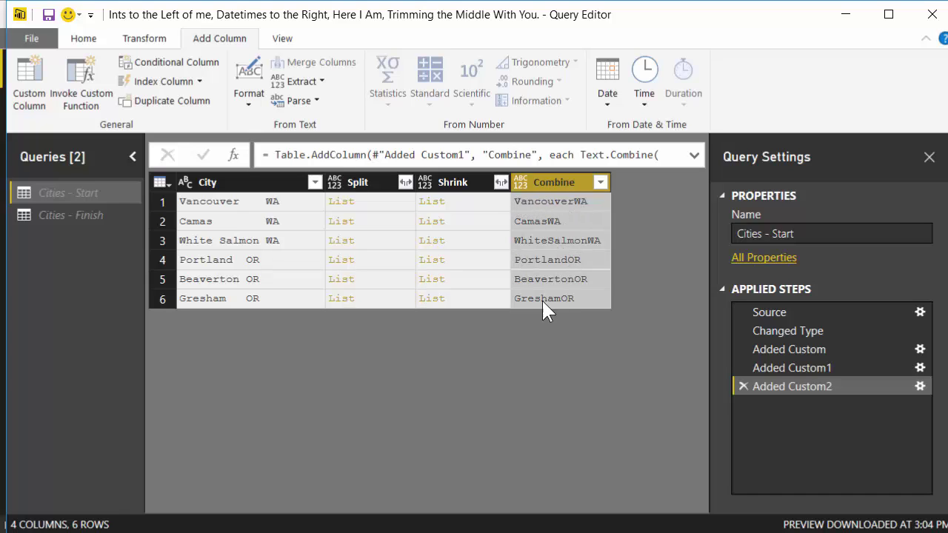
left_click(920, 386)
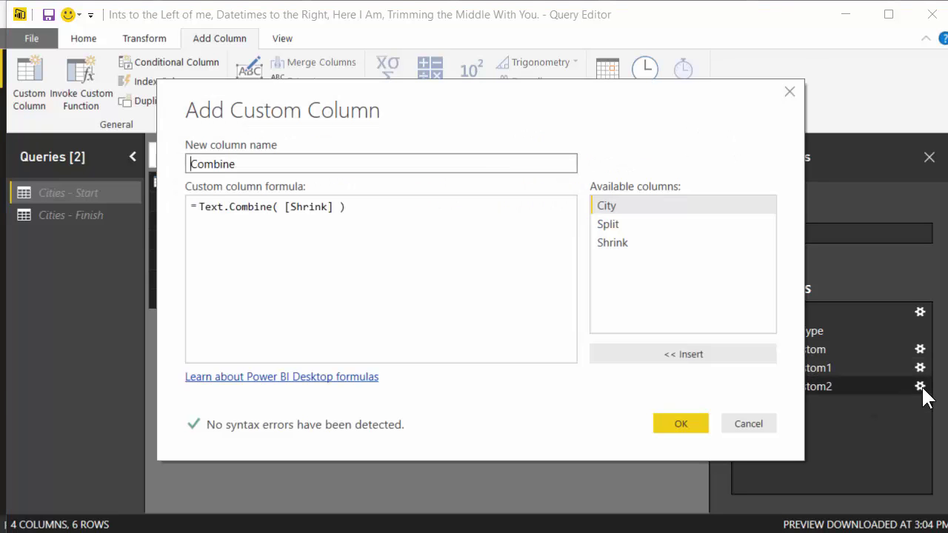
left_click(384, 224)
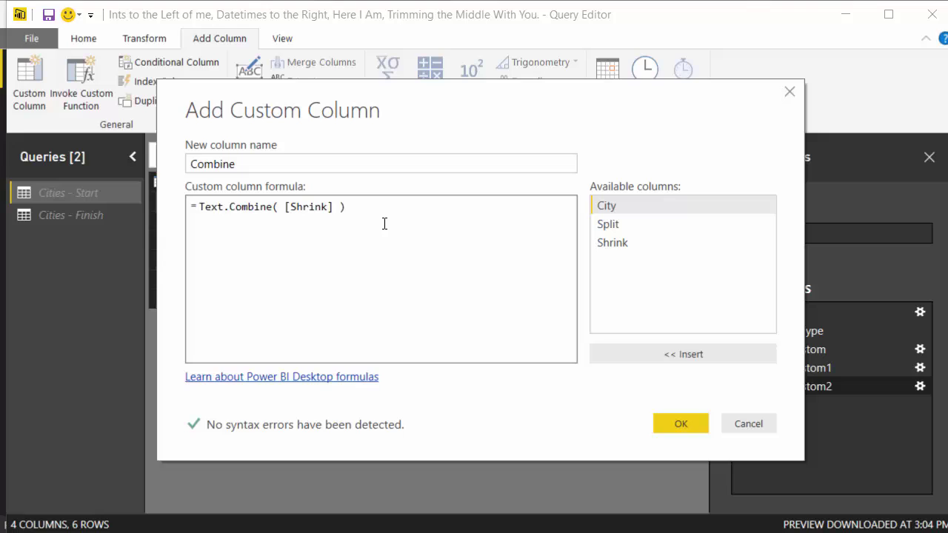
key("Left")
key("Left")
type(", ")
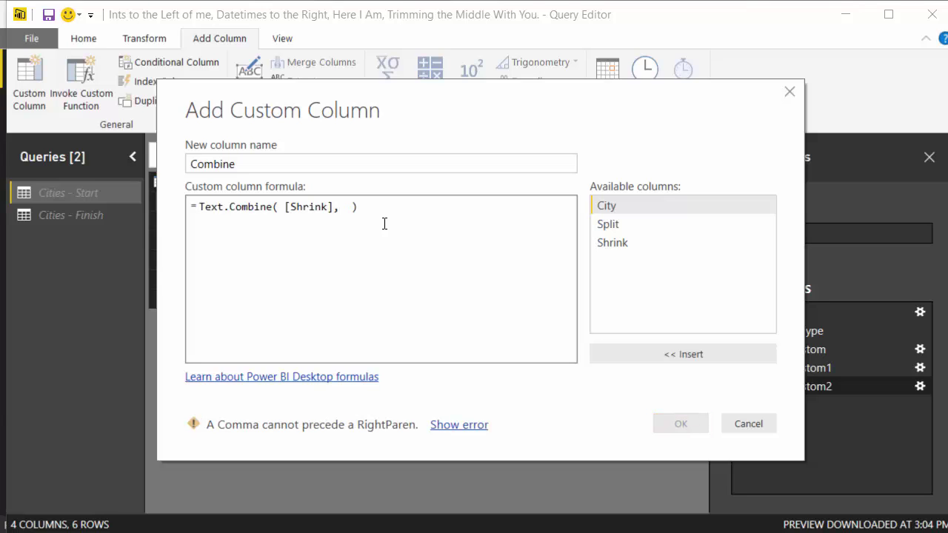
type("\"\"")
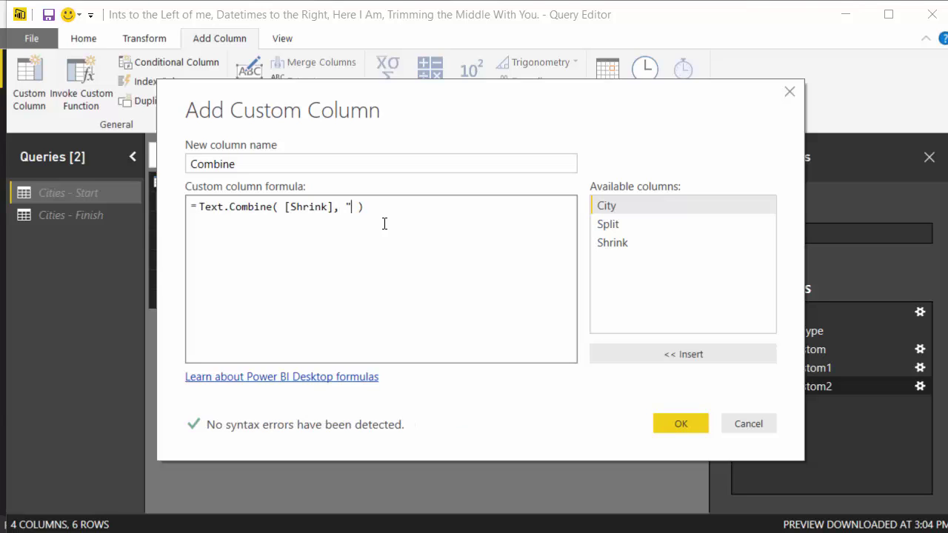
key("BackSpace")
type("\"")
left_click(668, 420)
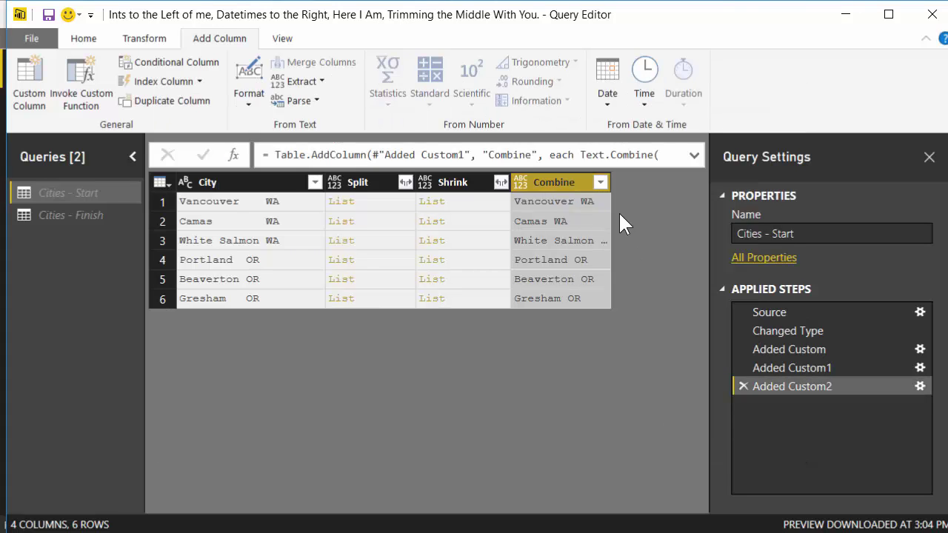
left_click_drag(611, 182, 637, 185)
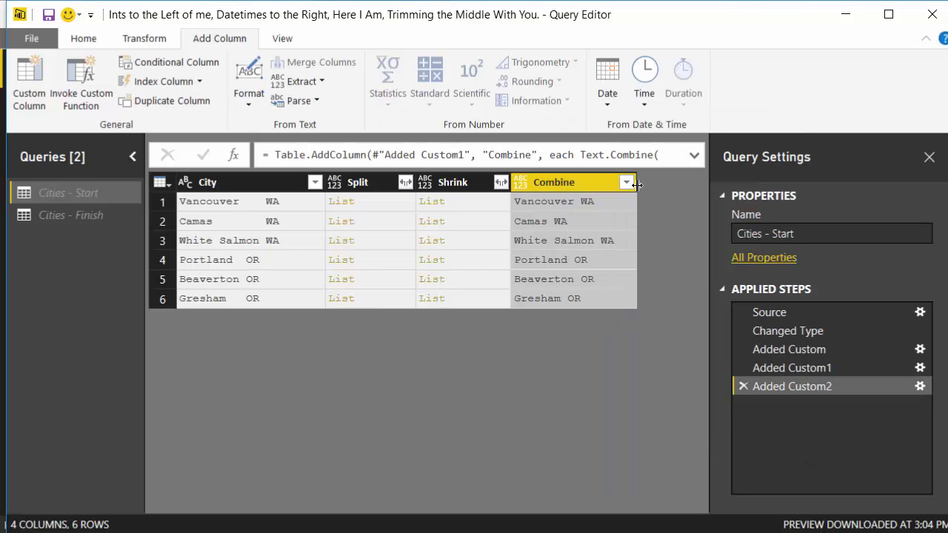